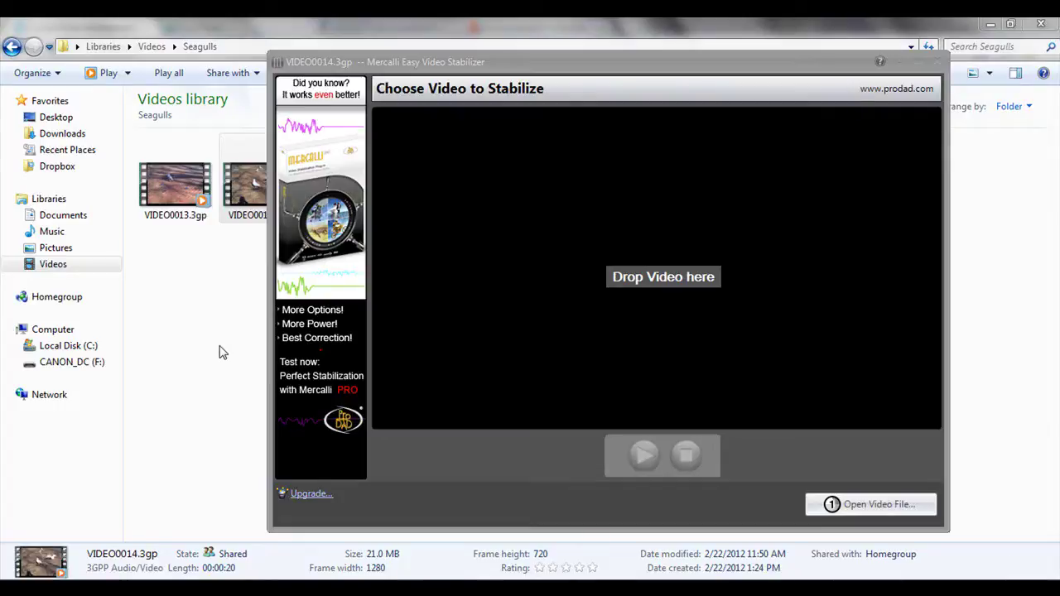
Drop VIDEO0014.3gp onto the stabilizer so its camera shake is analysed
drag(246, 197, 535, 326)
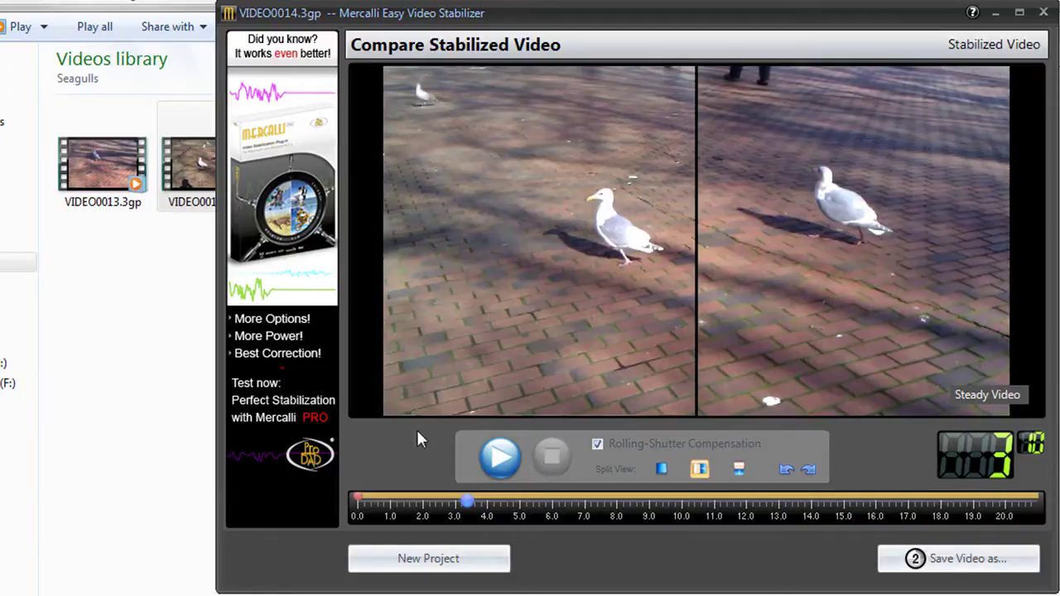
Set the processing range markers to start at 1.0 s and end near 20 s
click(369, 497)
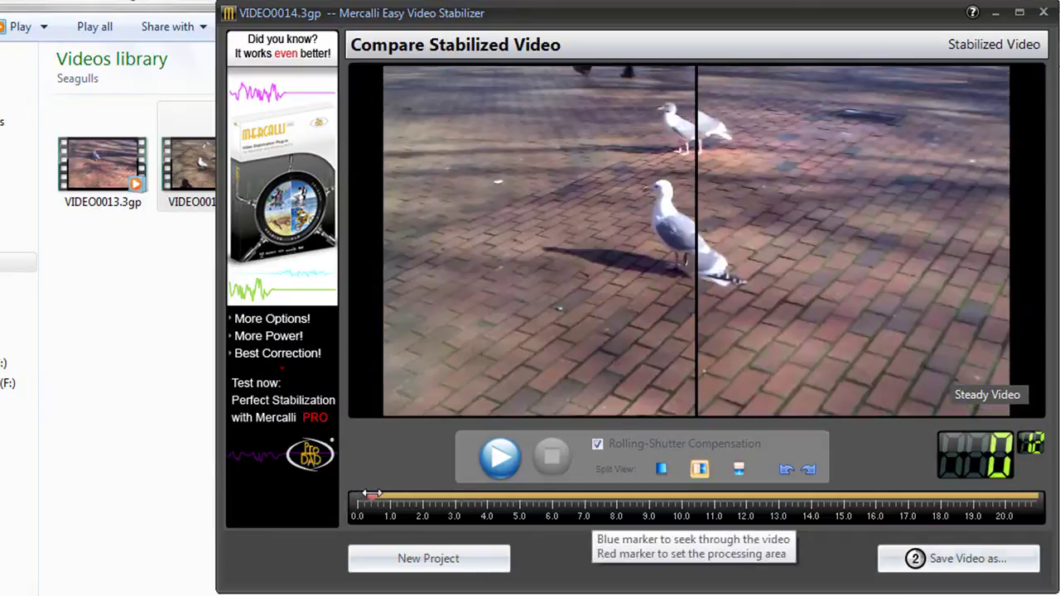
drag(373, 494, 391, 495)
drag(1042, 491, 1005, 494)
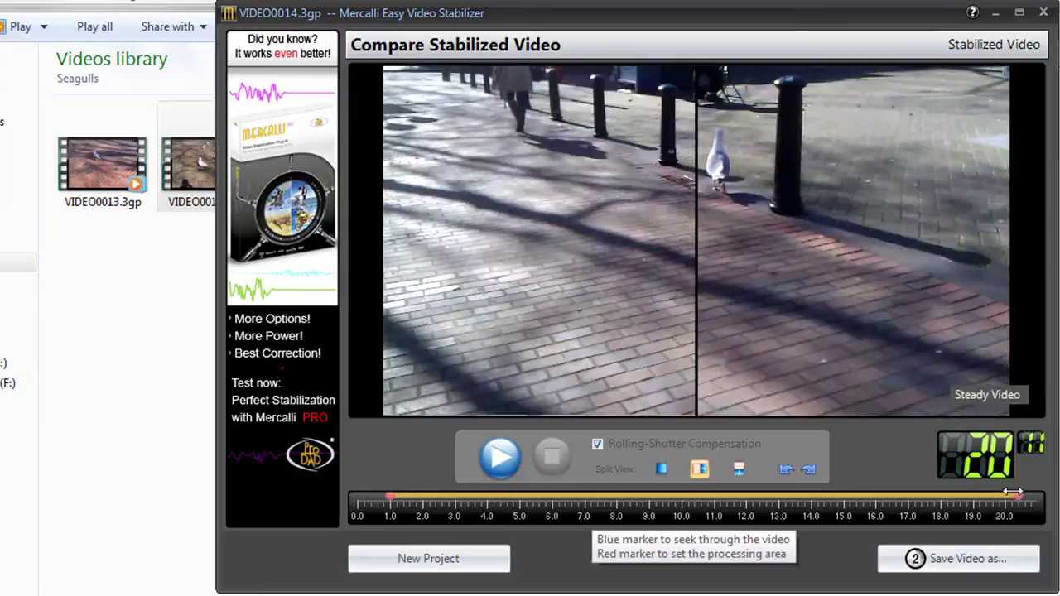
click(1004, 494)
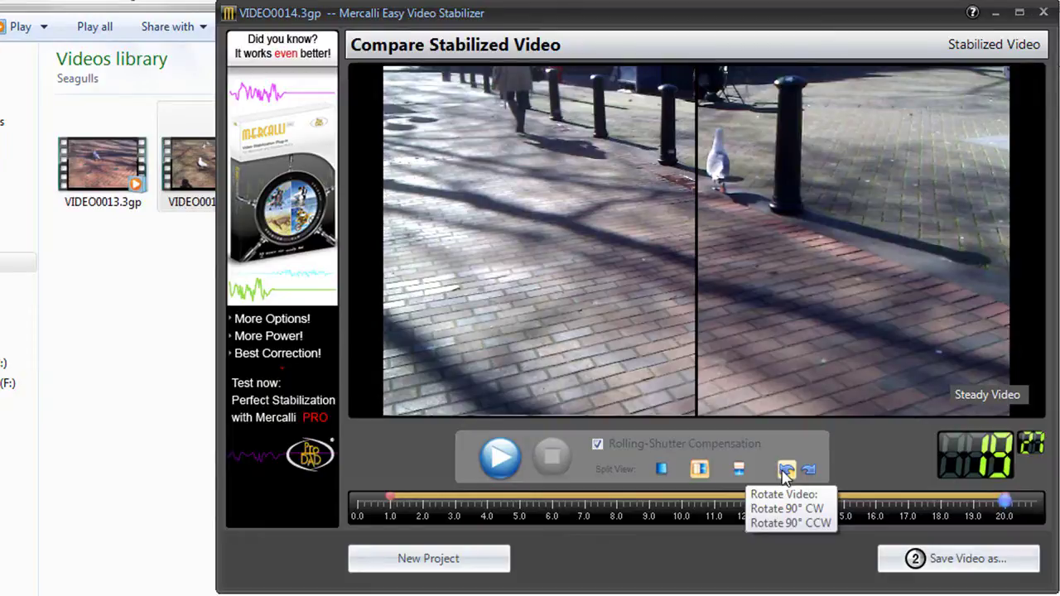
Set the export to the High Quality profile in WMV - Progressive format
click(934, 560)
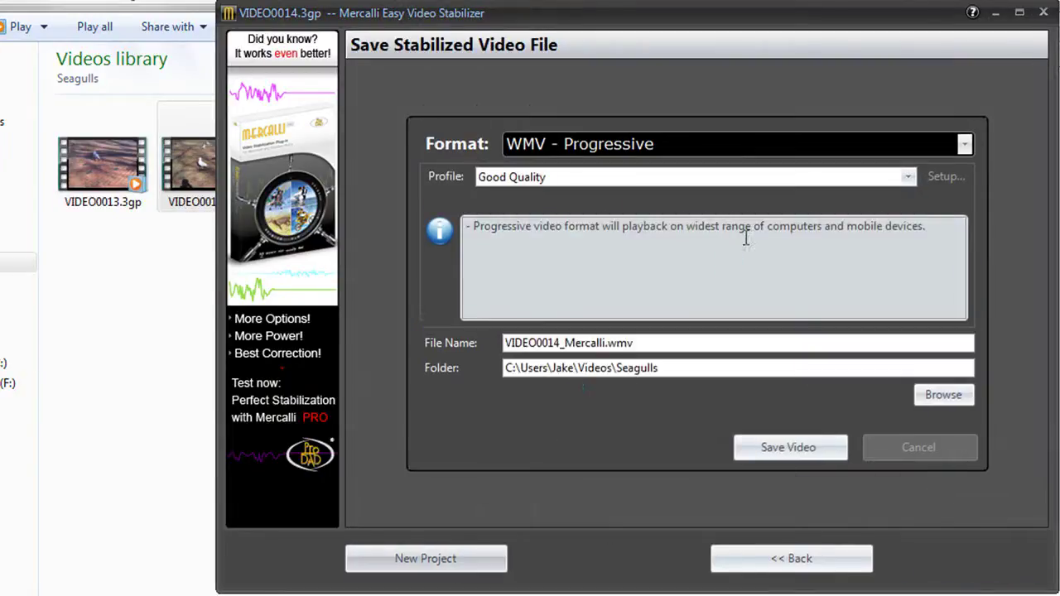
click(908, 178)
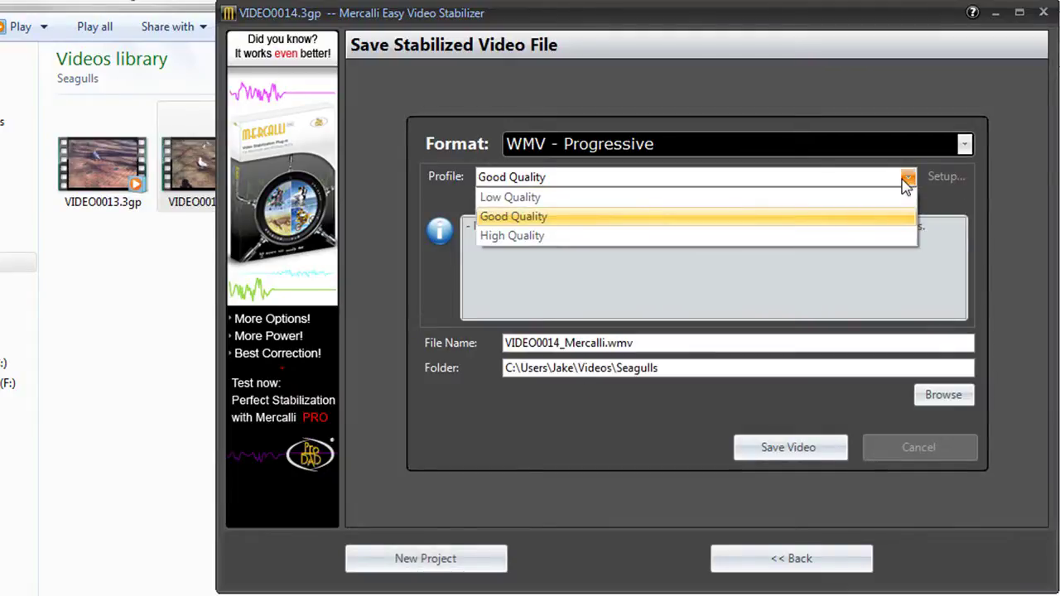
click(886, 236)
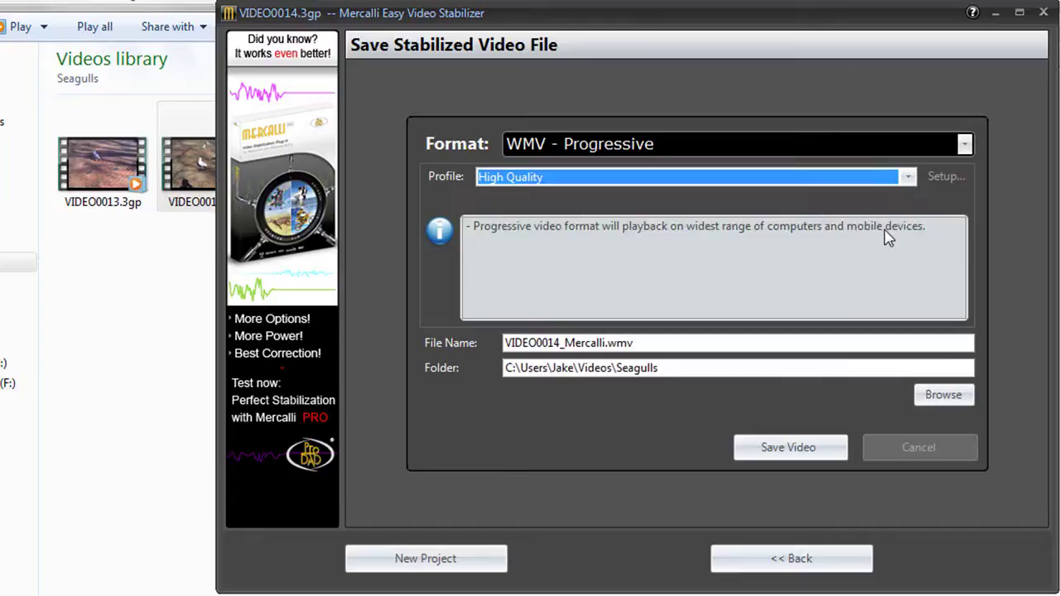
click(965, 146)
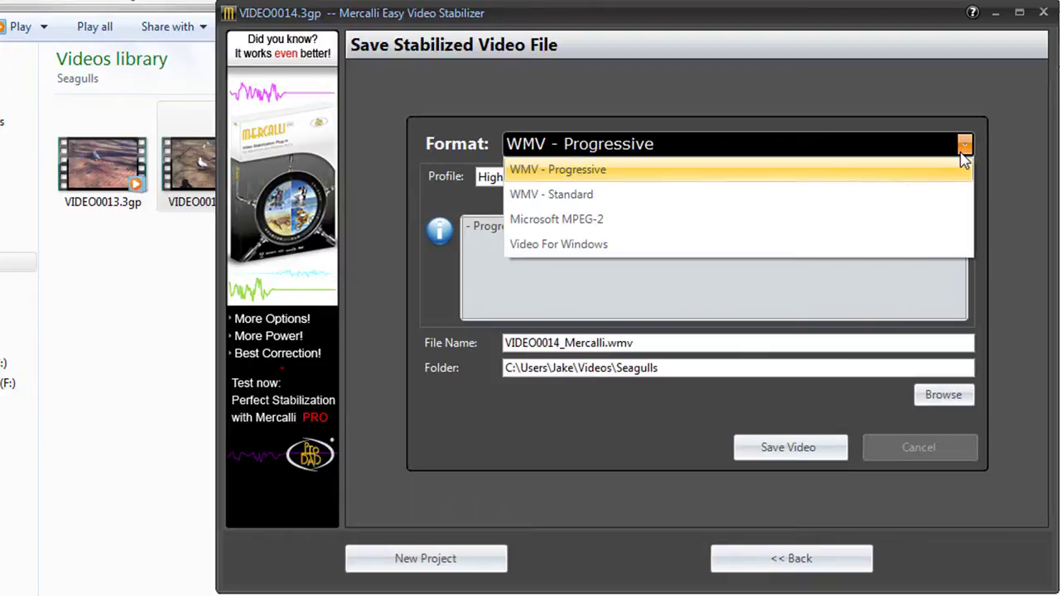
click(961, 152)
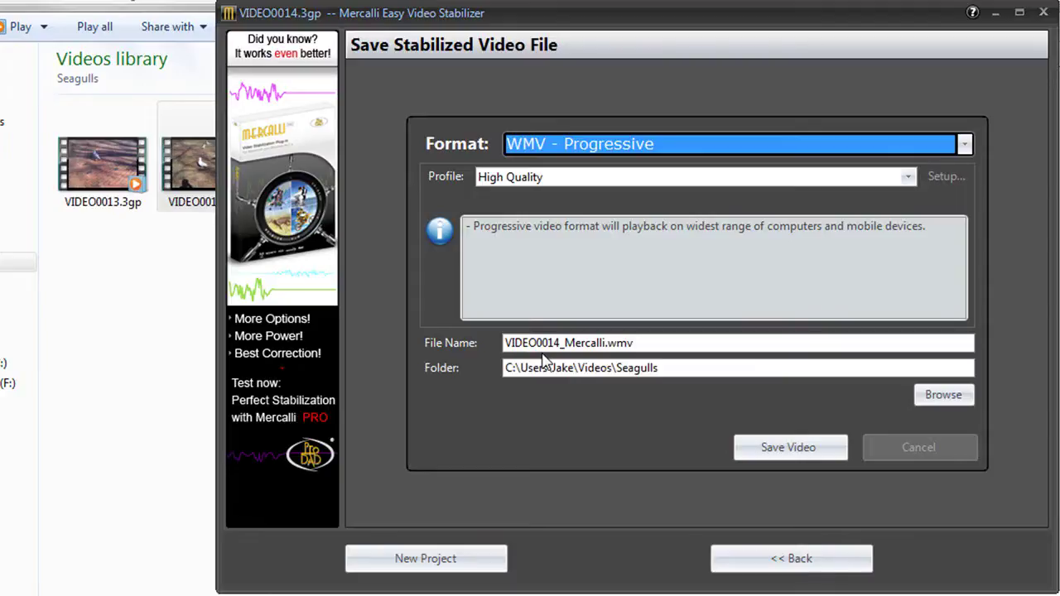
Start exporting VIDEO0014_Mercalli.wmv with Save Video
click(753, 444)
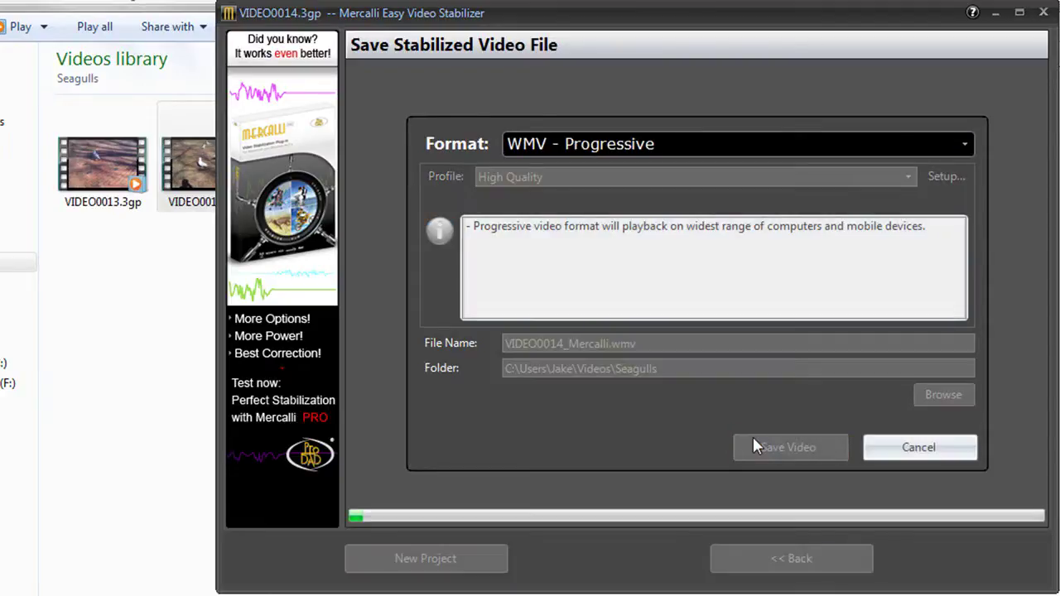